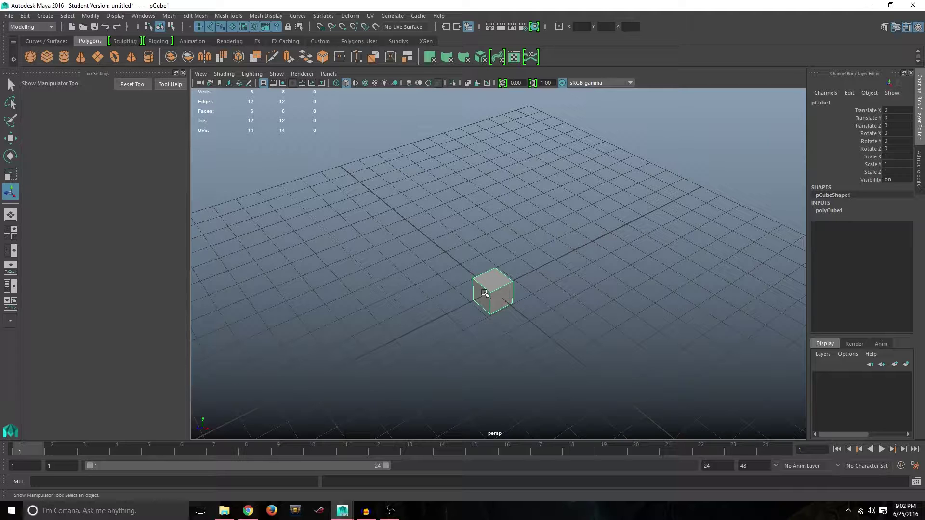
# - Extrude the cube's top face and raise the extruded face about 0.54 units
pyautogui.rightClick(492, 242)
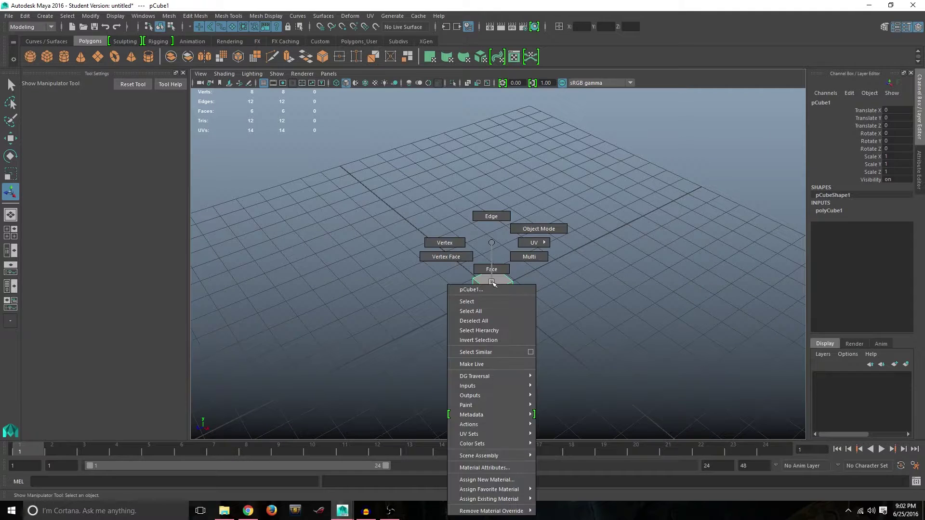
pyautogui.click(491, 269)
pyautogui.click(499, 281)
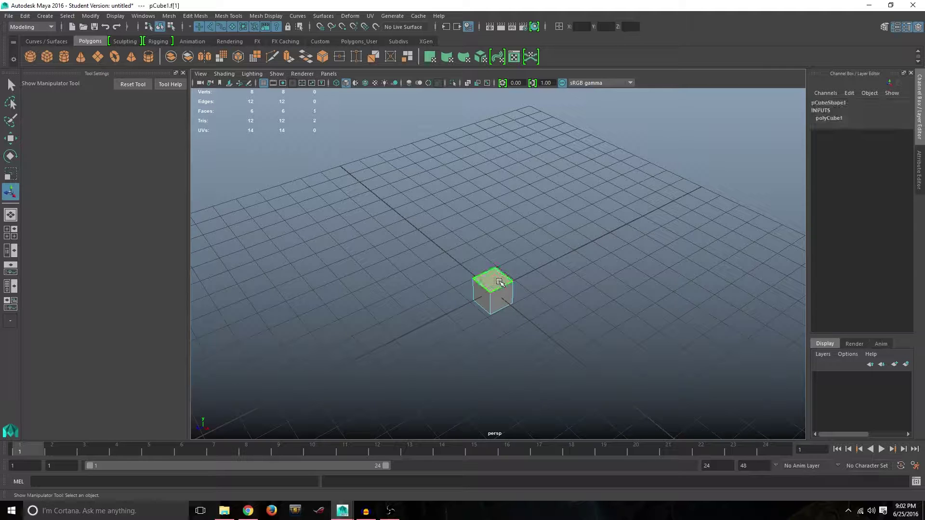
pyautogui.click(191, 17)
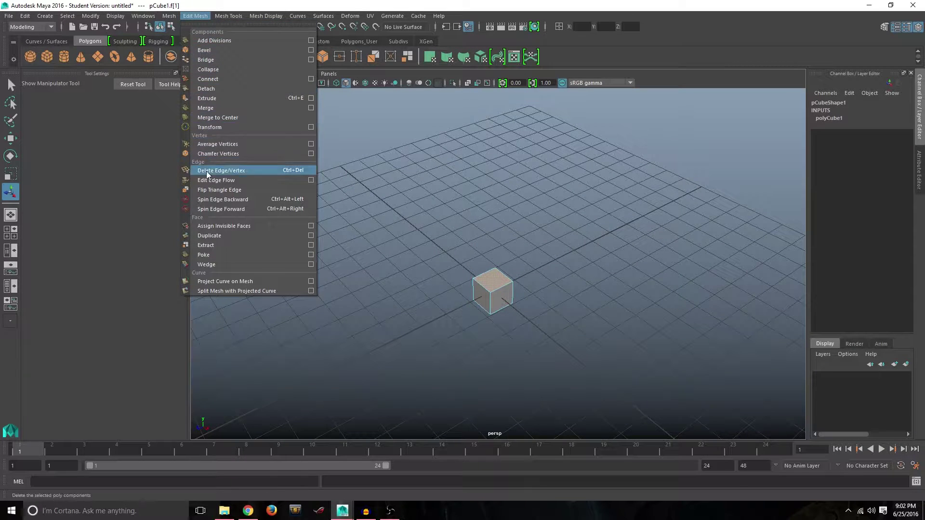
pyautogui.click(191, 96)
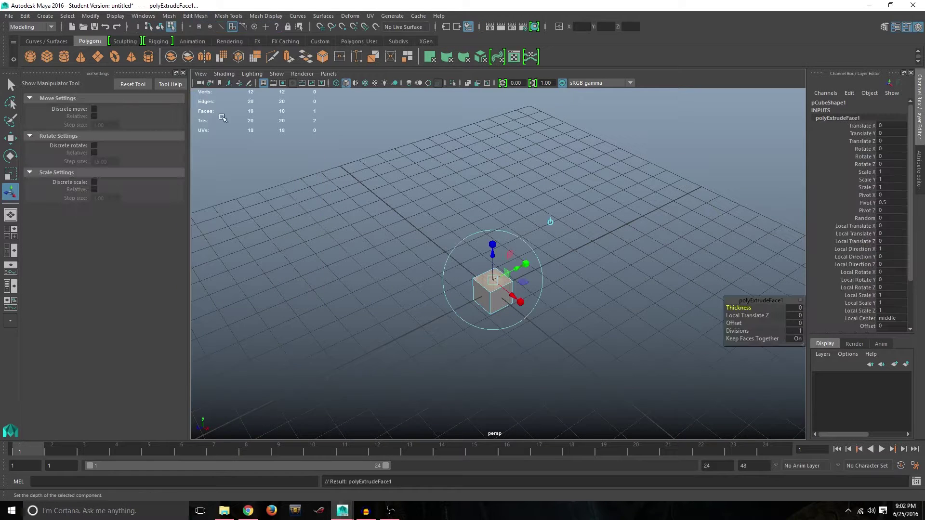
pyautogui.press('w')
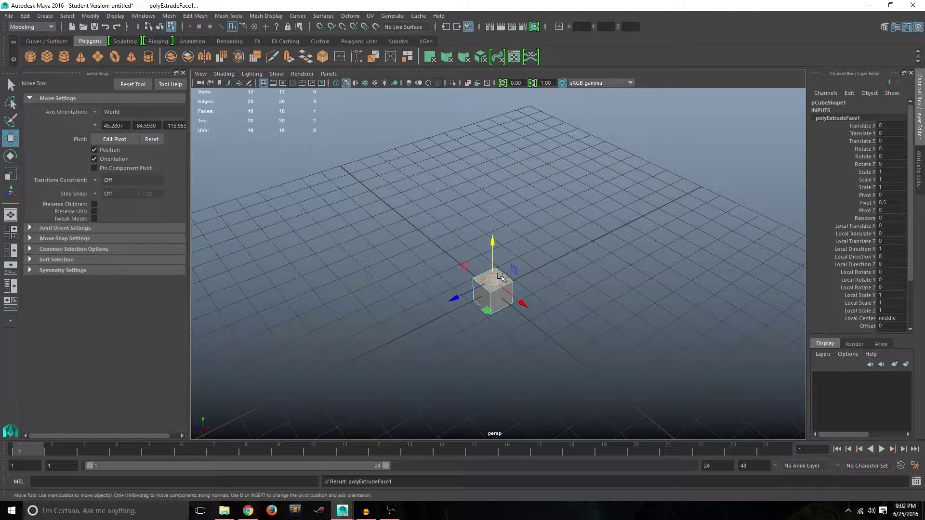
pyautogui.moveTo(489, 244)
pyautogui.mouseDown()
pyautogui.moveTo(487, 208)
pyautogui.moveTo(487, 228)
pyautogui.mouseUp()
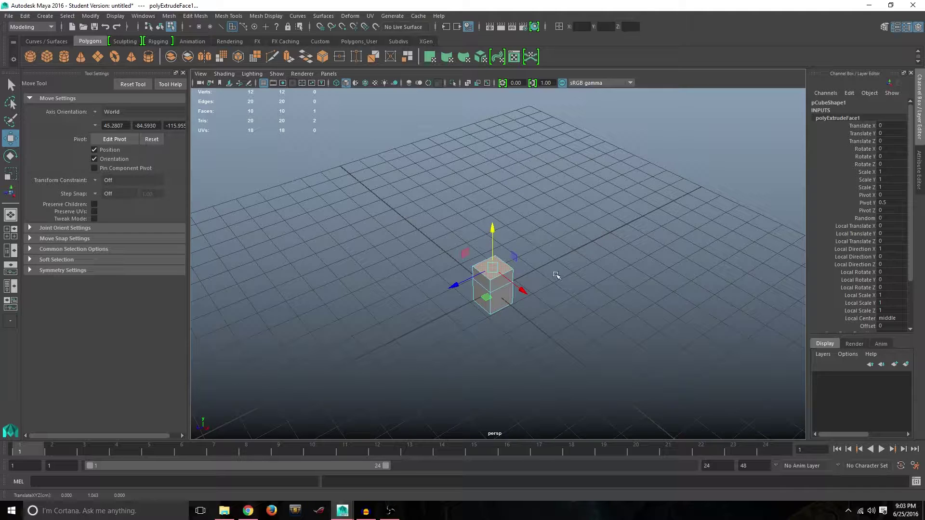
# - Extrude the box's top face two more times in place, without moving the new faces
pyautogui.keyDown('alt'); pyautogui.moveTo(559, 270); pyautogui.dragTo(559, 271); pyautogui.keyUp('alt')
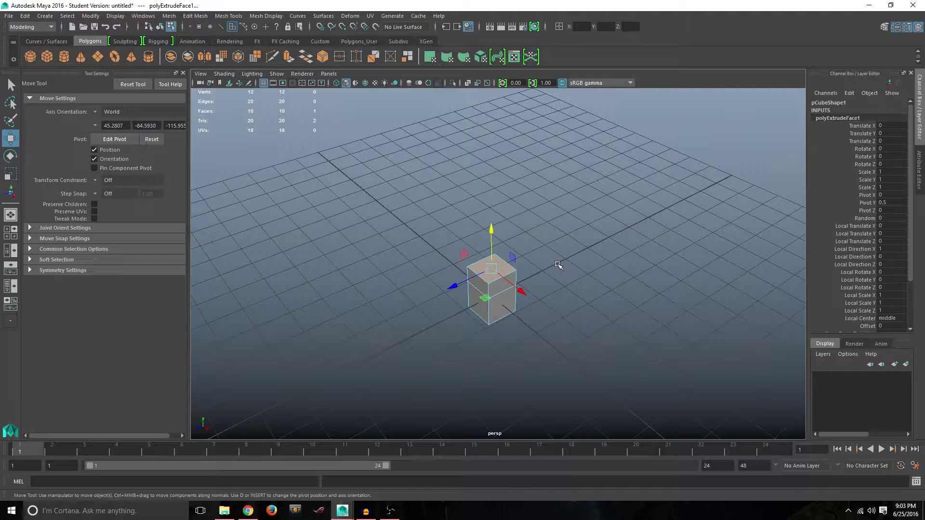
pyautogui.scroll(5, 566, 289)
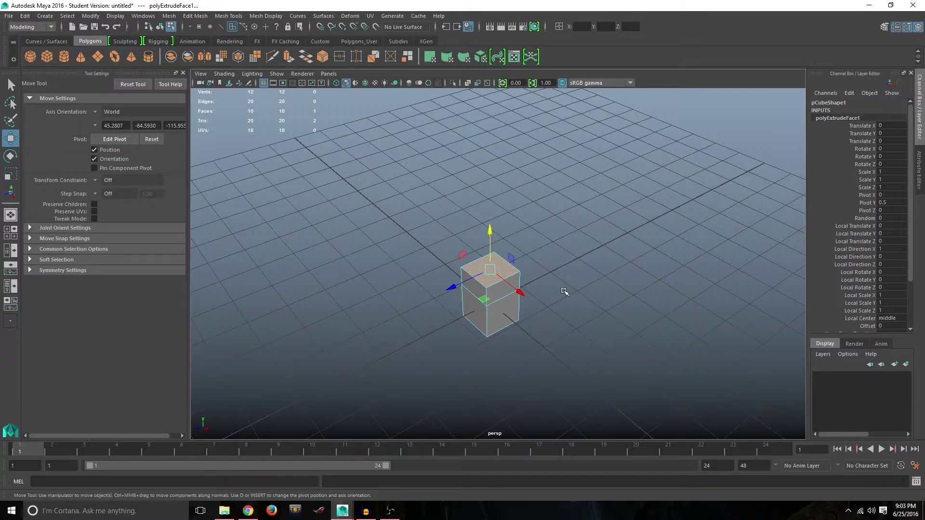
pyautogui.scroll(2, 564, 292)
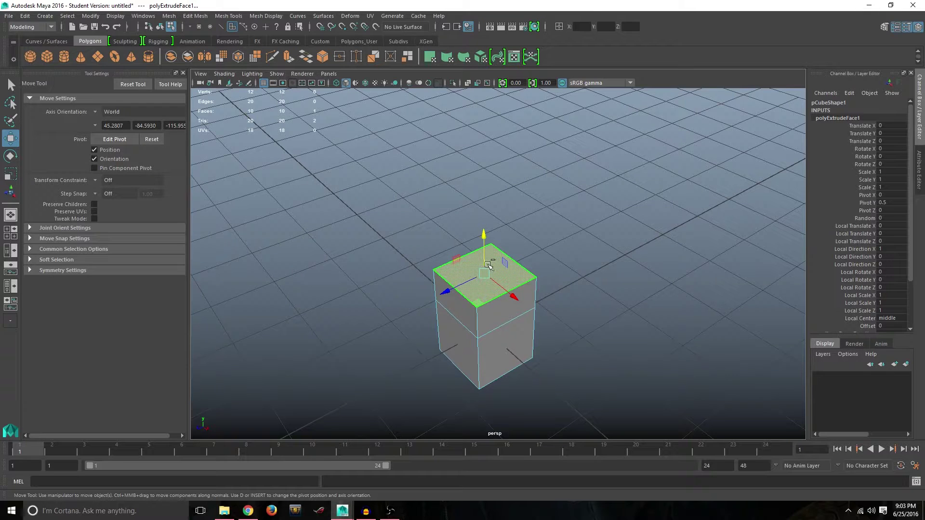
pyautogui.keyDown('shift'); pyautogui.moveTo(484, 272); pyautogui.dragTo(485, 302, button='right'); pyautogui.keyUp('shift')
pyautogui.click(607, 241)
pyautogui.press('w')
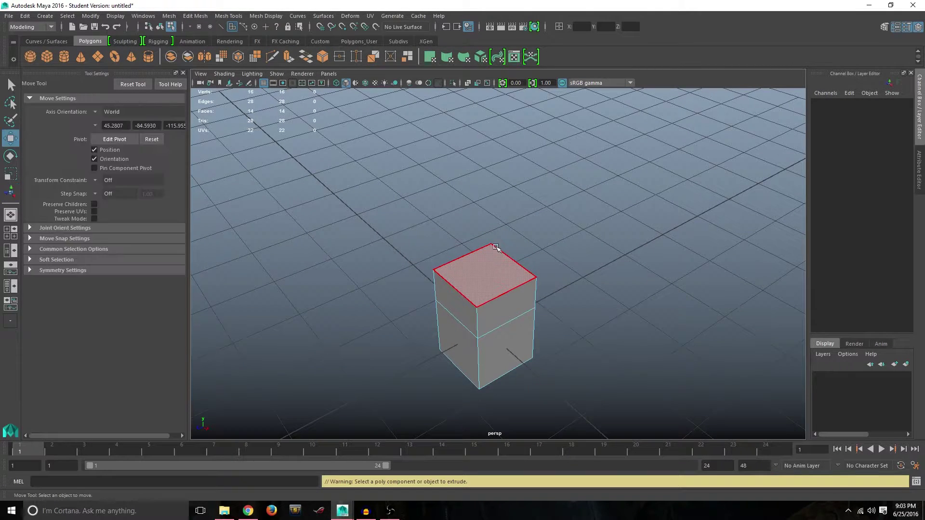
pyautogui.click(487, 278)
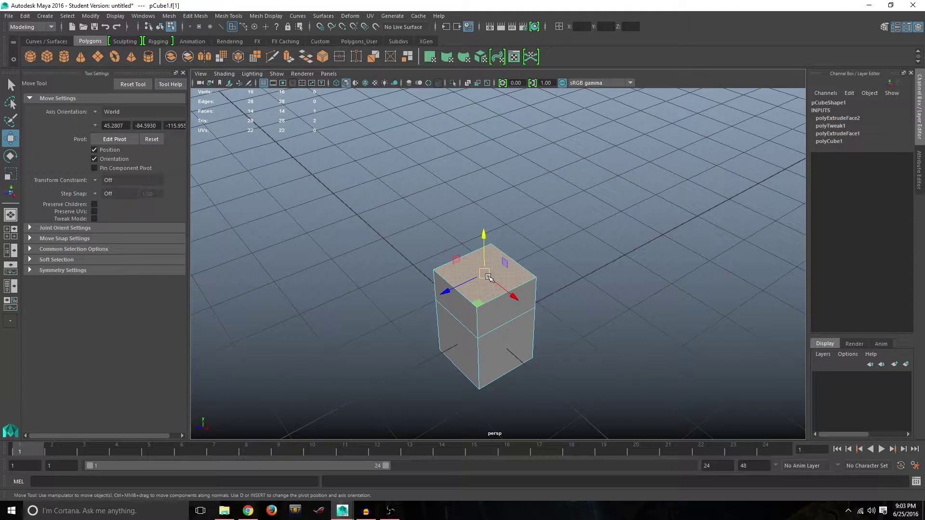
pyautogui.keyDown('shift'); pyautogui.moveTo(487, 278); pyautogui.dragTo(486, 298, button='right'); pyautogui.keyUp('shift')
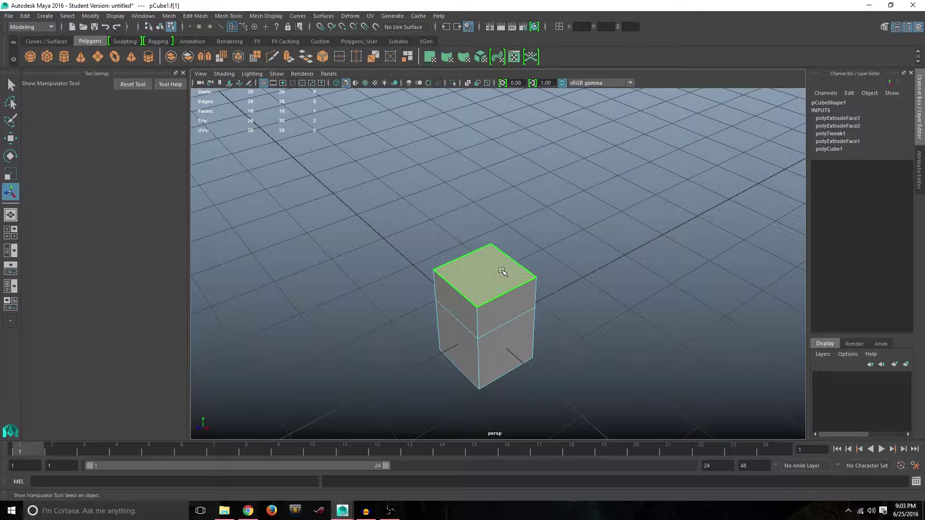
# - Switch the box to vertex-face mode and examine the stacked extrusions at its top
pyautogui.moveTo(502, 272); pyautogui.dragTo(459, 260, button='right')
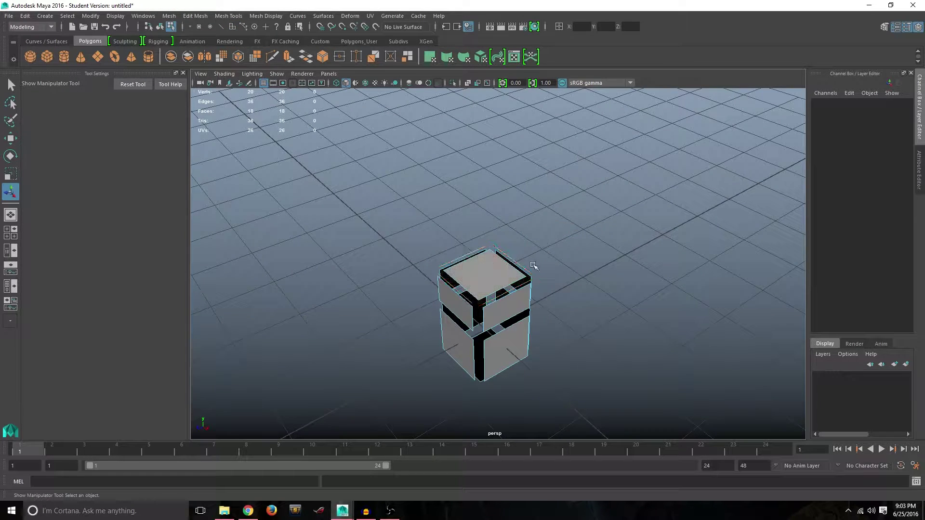
pyautogui.scroll(5, 548, 271)
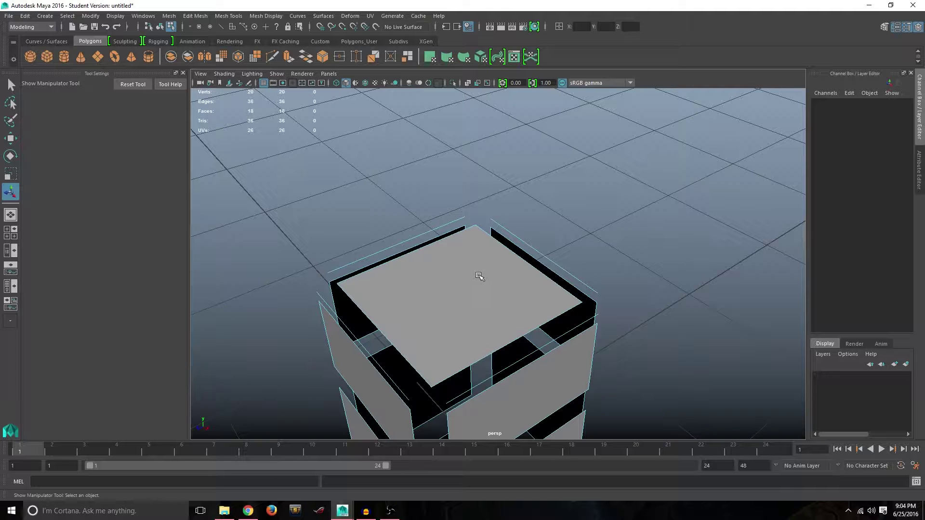
pyautogui.click(593, 291)
# - Undo the repeated extrusions, the face move and the first extrusion, back to the plain cube
pyautogui.hotkey('ctrl', 'z')
pyautogui.hotkey('ctrl', 'z')
pyautogui.hotkey('ctrl', 'z')
pyautogui.hotkey('ctrl', 'z')
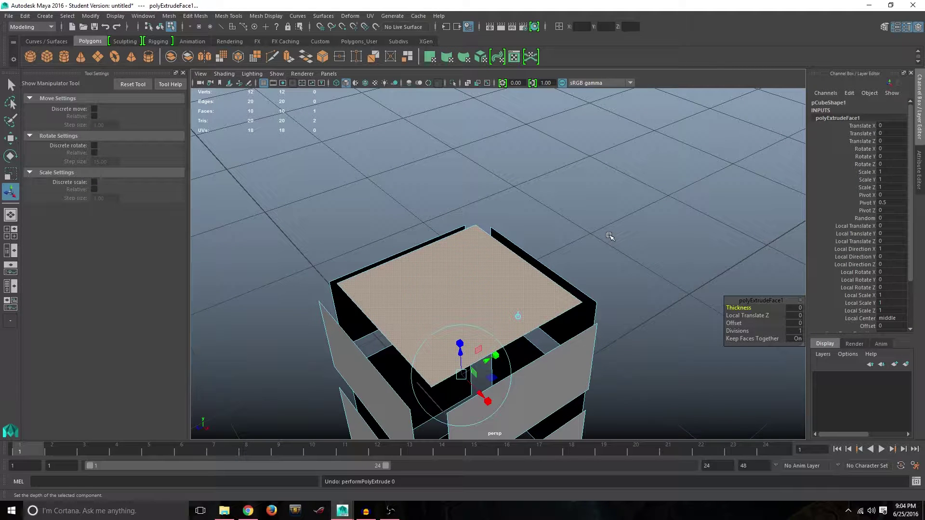
pyautogui.hotkey('ctrl', 'z')
pyautogui.hotkey('ctrl', 'z')
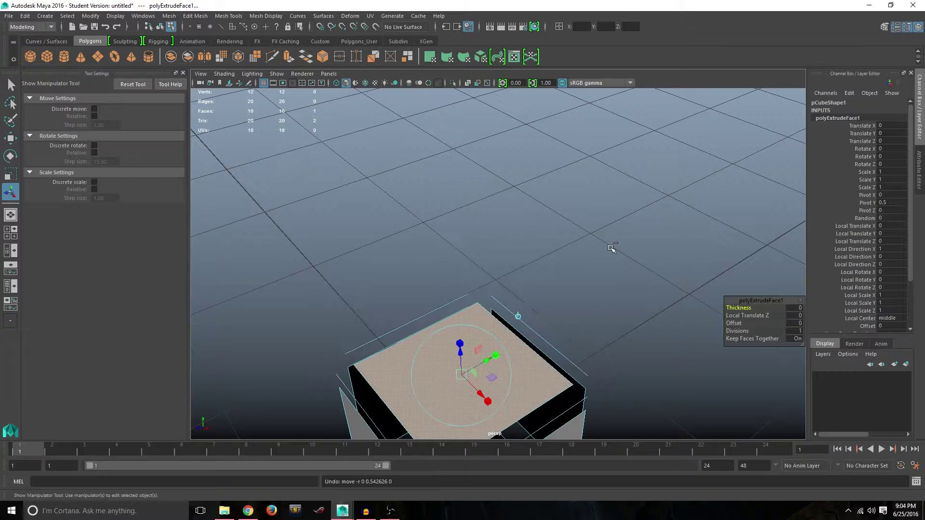
pyautogui.hotkey('ctrl', 'z')
# - Show the plain cube's vertex faces and return the cube to edge mode
pyautogui.keyDown('alt'); pyautogui.moveTo(615, 268); pyautogui.dragTo(586, 297); pyautogui.keyUp('alt')
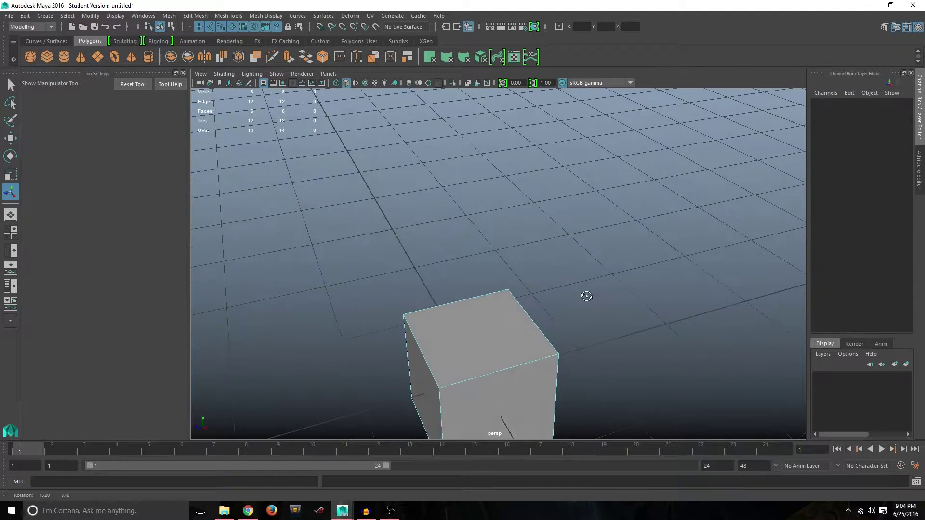
pyautogui.keyDown('shift'); pyautogui.moveTo(476, 336); pyautogui.dragTo(430, 247, button='right'); pyautogui.keyUp('shift')
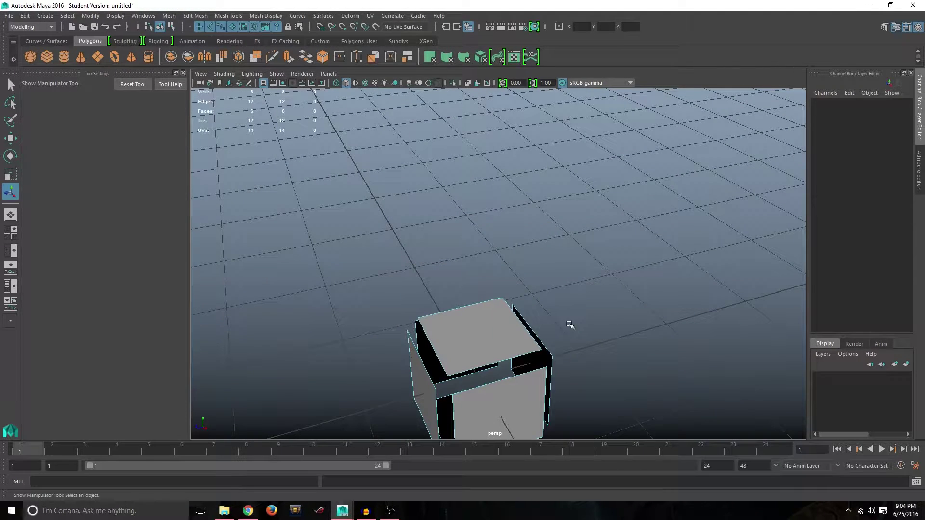
pyautogui.keyDown('shift'); pyautogui.moveTo(477, 322); pyautogui.dragTo(482, 215, button='right'); pyautogui.keyUp('shift')
# - Insert an edge loop around the middle of the cube with the Insert Edge Loop tool
pyautogui.keyDown('alt'); pyautogui.moveTo(581, 322); pyautogui.dragTo(646, 269); pyautogui.keyUp('alt')
pyautogui.scroll(-2, 645, 269)
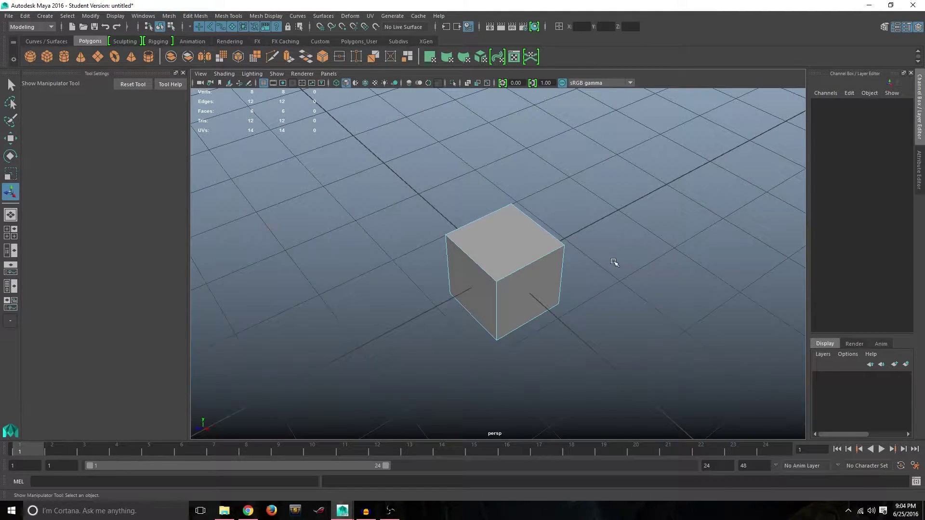
pyautogui.scroll(-1, 613, 260)
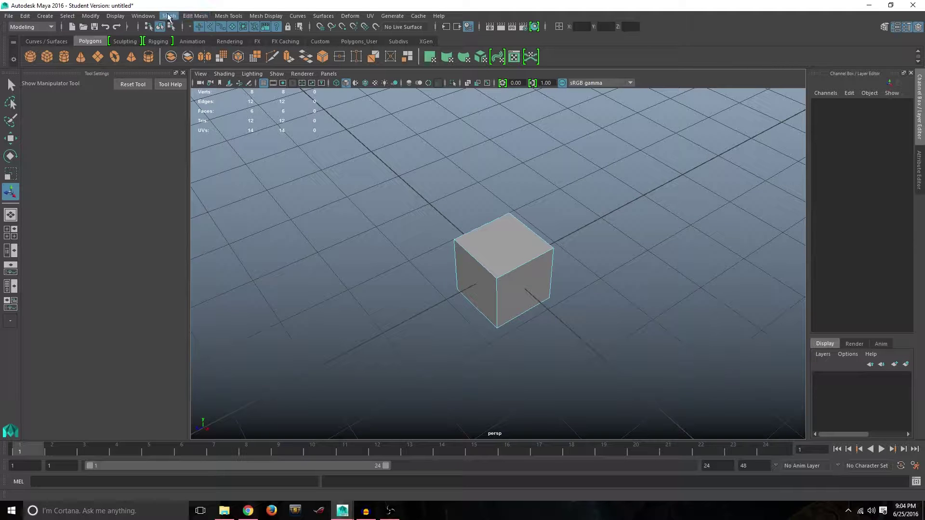
pyautogui.click(227, 17)
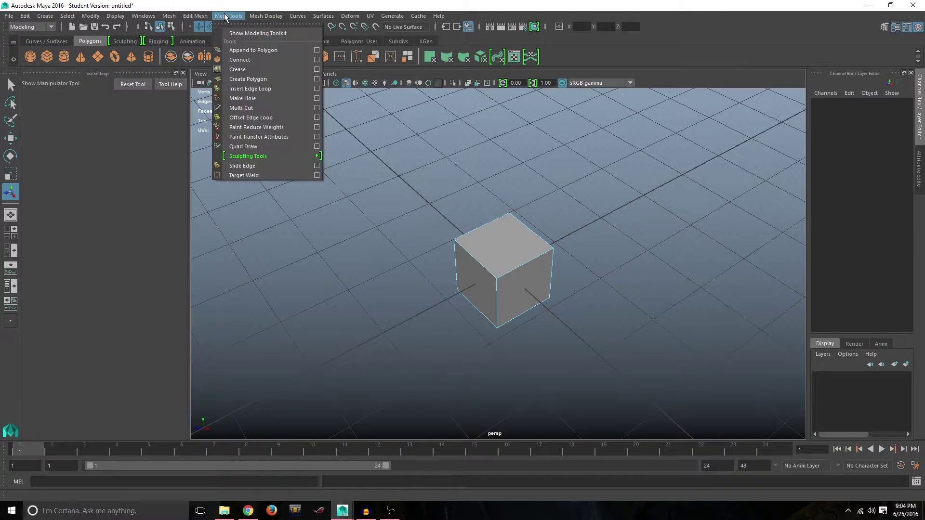
pyautogui.click(238, 88)
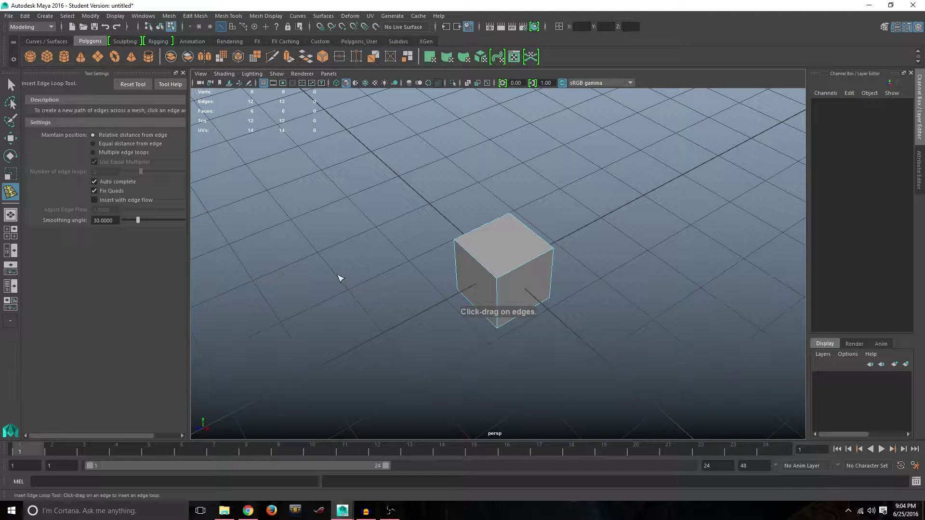
pyautogui.click(476, 260)
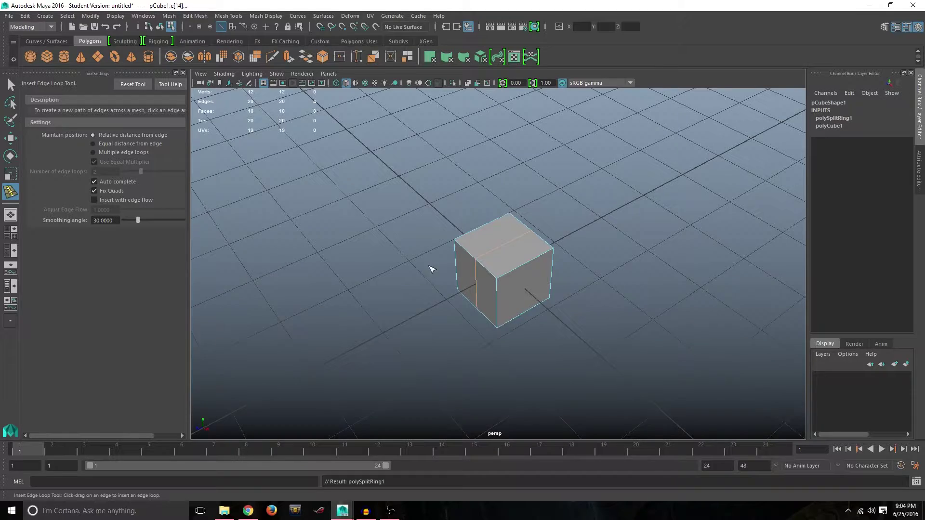
# - Insert two vertical edge loops through the front face and another across the rear half of the top face
pyautogui.keyDown('alt'); pyautogui.moveTo(427, 270); pyautogui.dragTo(401, 261); pyautogui.keyUp('alt')
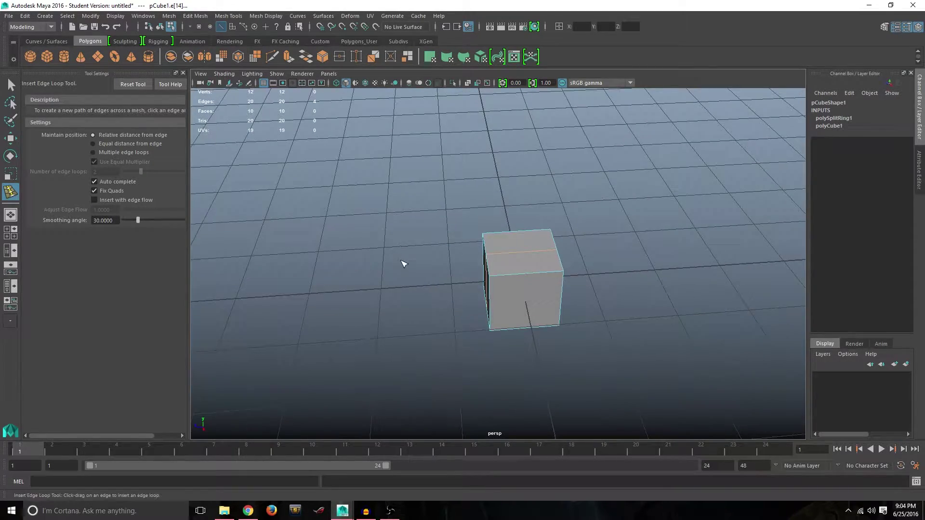
pyautogui.click(508, 276)
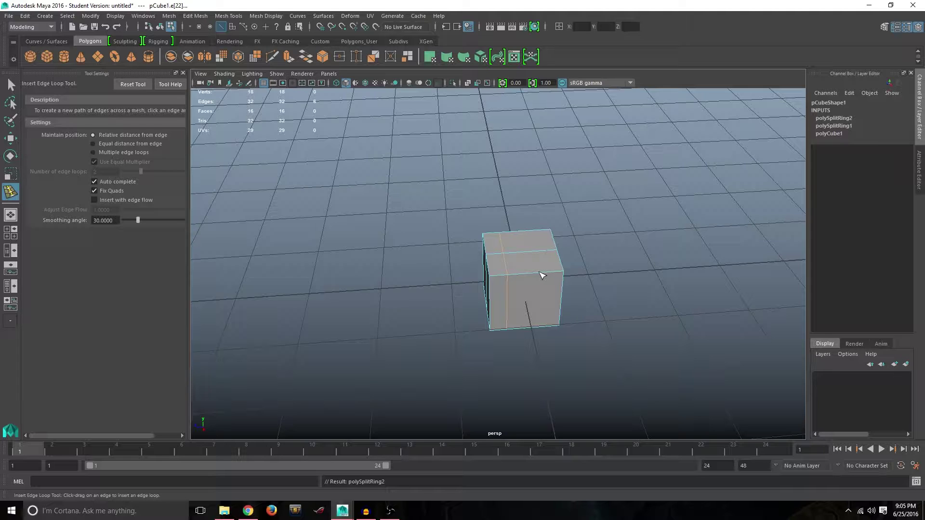
pyautogui.moveTo(541, 275); pyautogui.dragTo(559, 245)
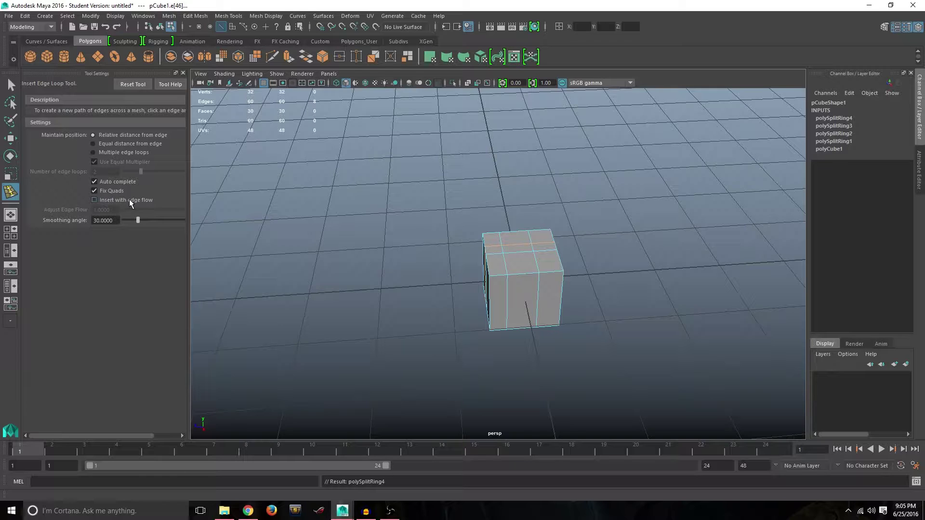
# - Set Insert Edge Loop to multiple edge loops and insert two evenly spaced horizontal loops around the cube's sides
pyautogui.click(92, 152)
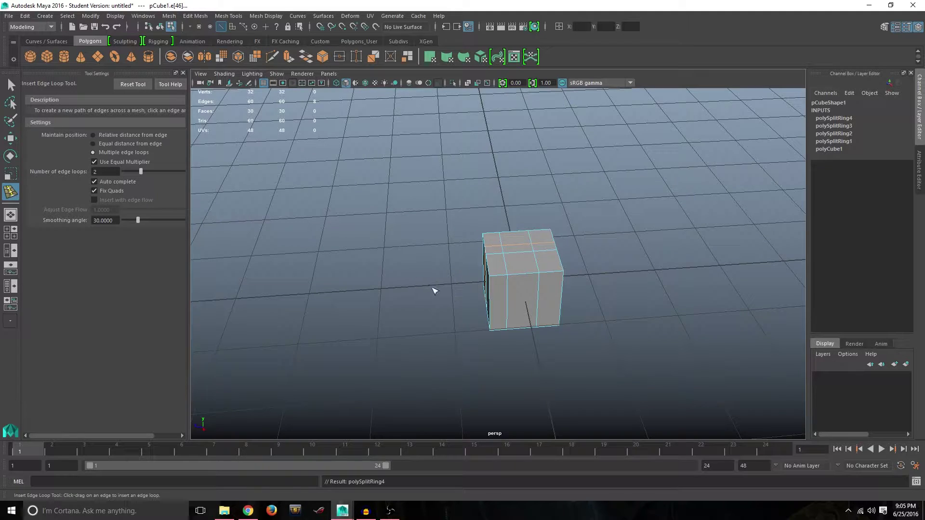
pyautogui.moveTo(488, 294); pyautogui.dragTo(481, 287)
pyautogui.click(521, 322)
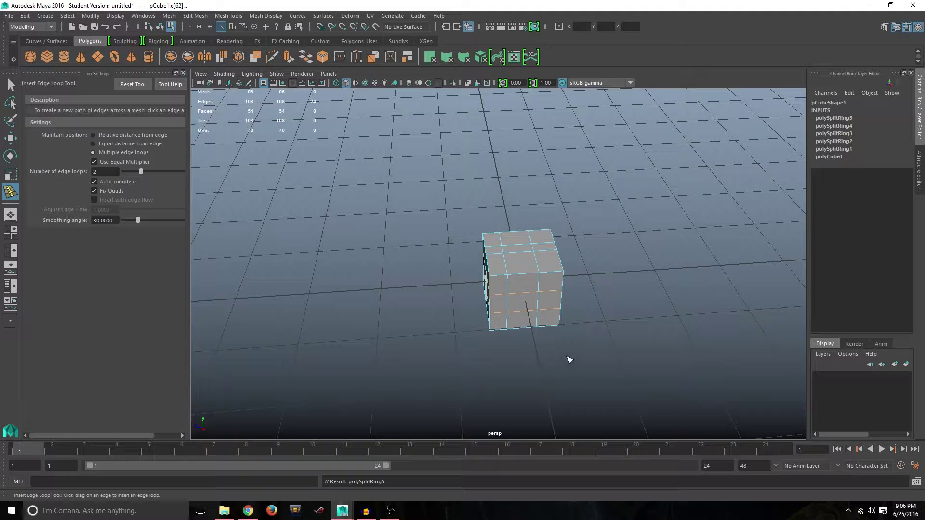
# - Set the loop tool to relative distance with edge flow enabled and insert a vertical loop through the front face's middle column
pyautogui.keyDown('alt'); pyautogui.moveTo(559, 366); pyautogui.dragTo(539, 355); pyautogui.keyUp('alt')
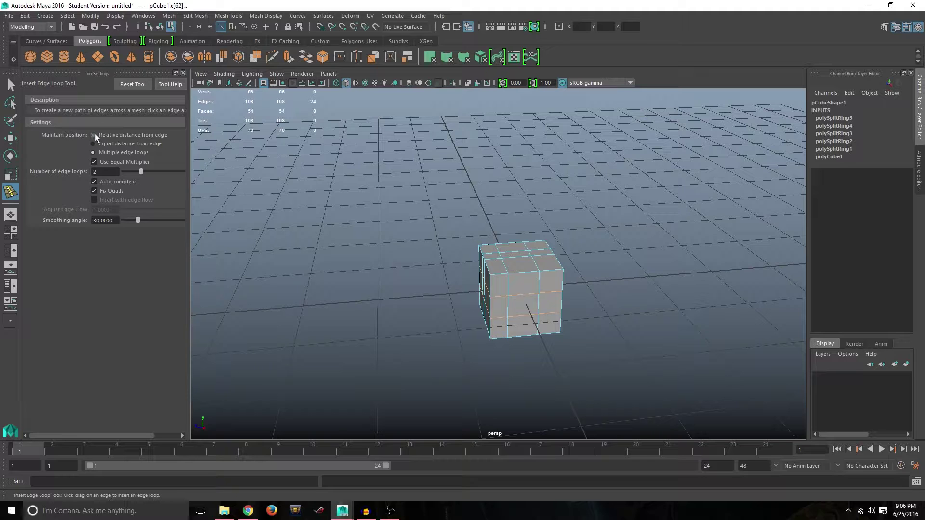
pyautogui.click(93, 135)
pyautogui.click(94, 200)
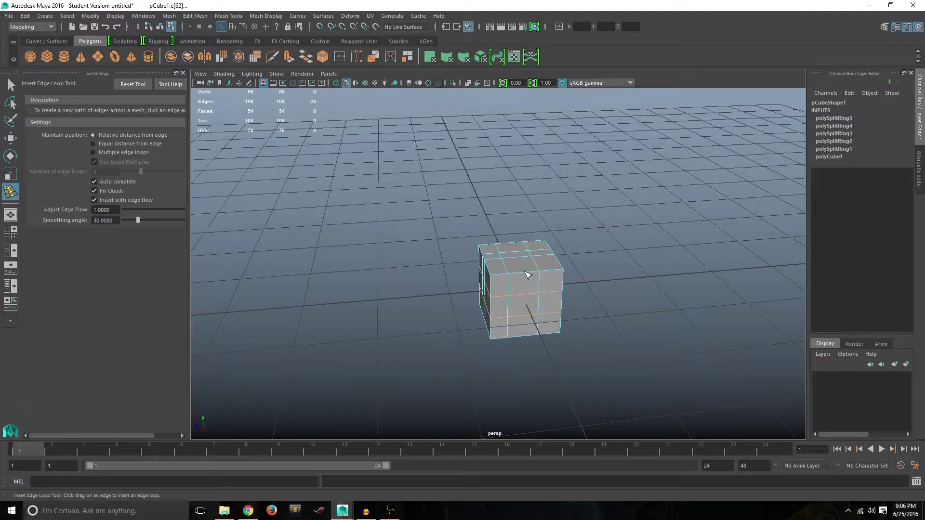
pyautogui.click(525, 272)
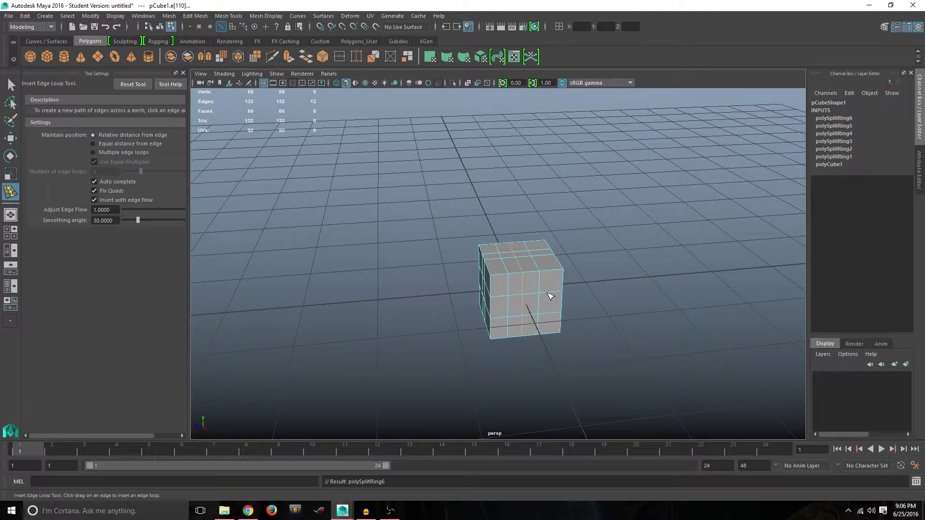
# - Pull the cube's upper front corner vertex far outward and upward into a long spike
pyautogui.press('q')
pyautogui.moveTo(552, 271); pyautogui.dragTo(527, 246, button='right')
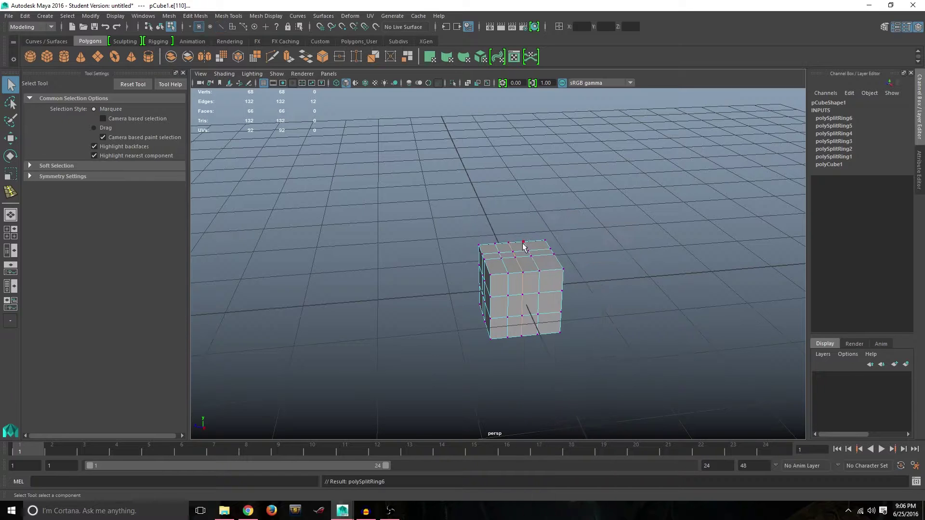
pyautogui.click(562, 269)
pyautogui.press('w')
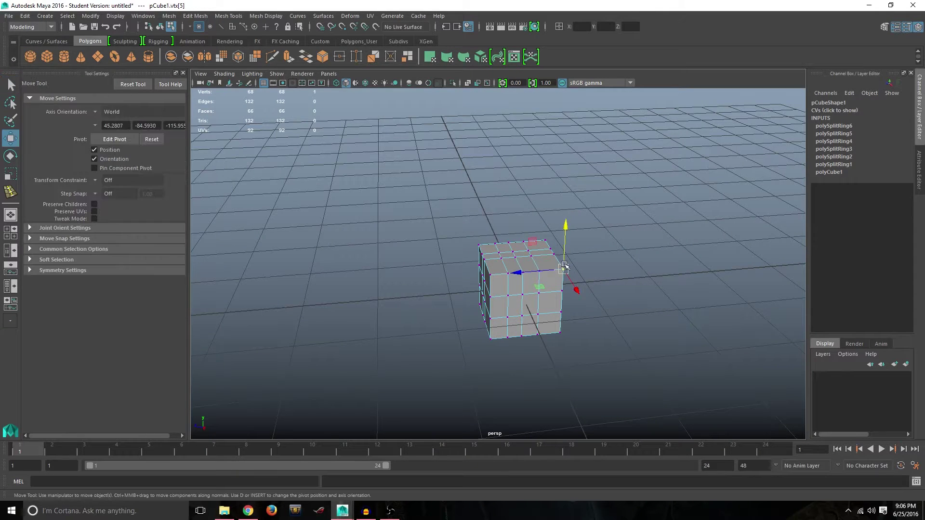
pyautogui.moveTo(532, 241); pyautogui.dragTo(712, 159)
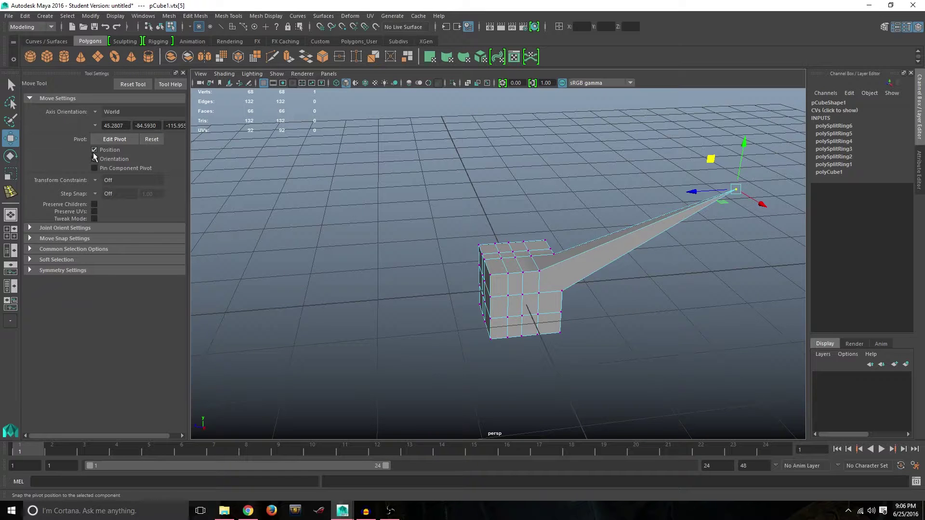
# - Insert three edge loops with edge flow across the lower half of the spike using Insert Edge Loop
pyautogui.click(10, 192)
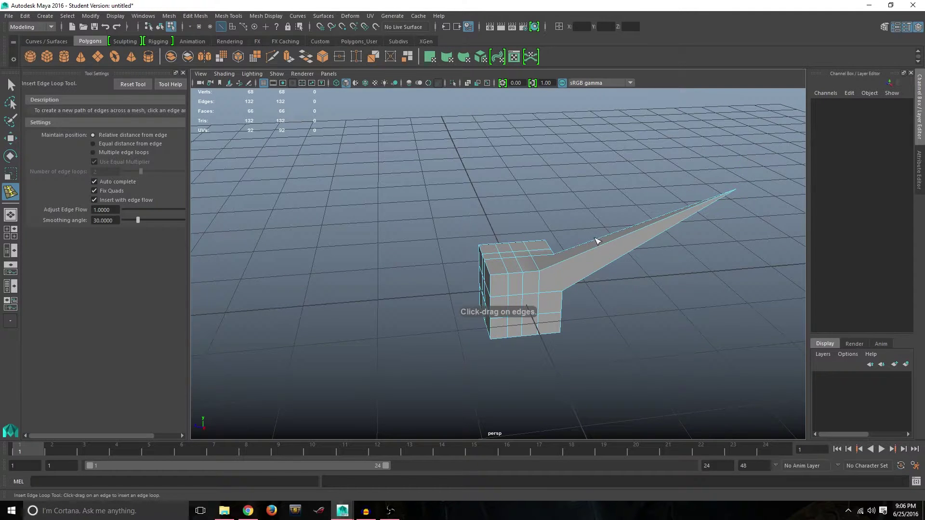
pyautogui.click(613, 250)
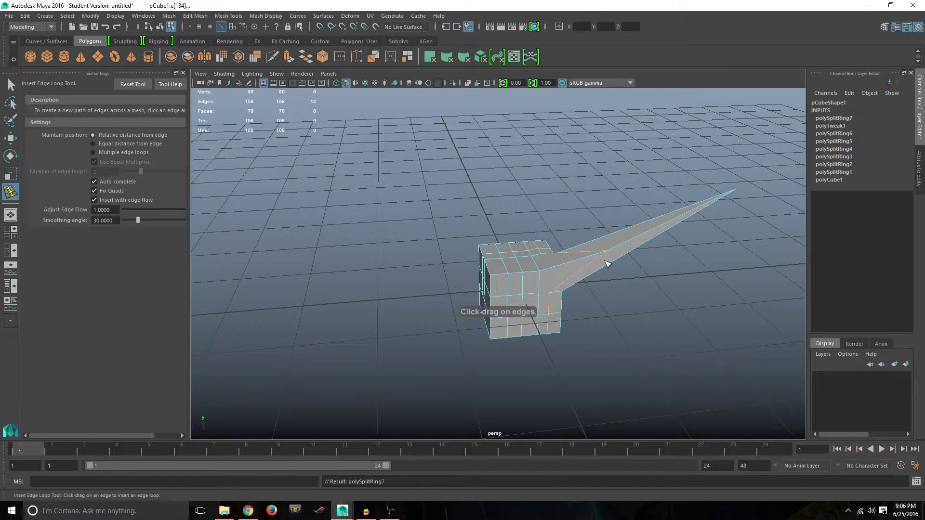
pyautogui.keyDown('alt'); pyautogui.moveTo(651, 242); pyautogui.dragTo(463, 279); pyautogui.keyUp('alt')
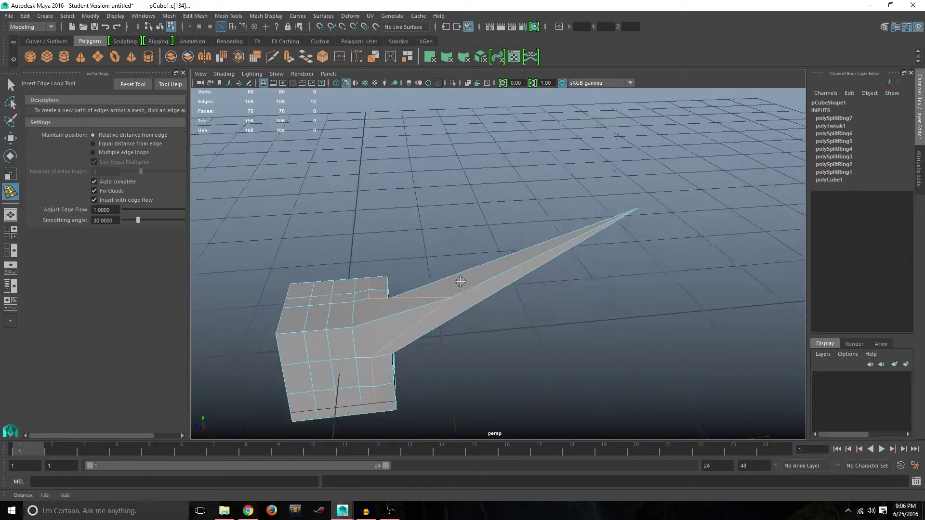
pyautogui.scroll(3, 462, 278)
pyautogui.click(487, 276)
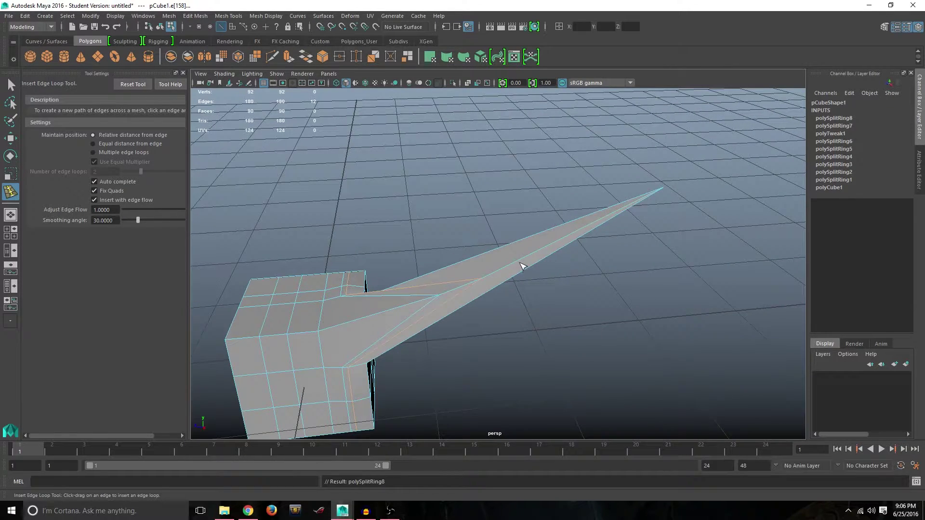
pyautogui.click(522, 265)
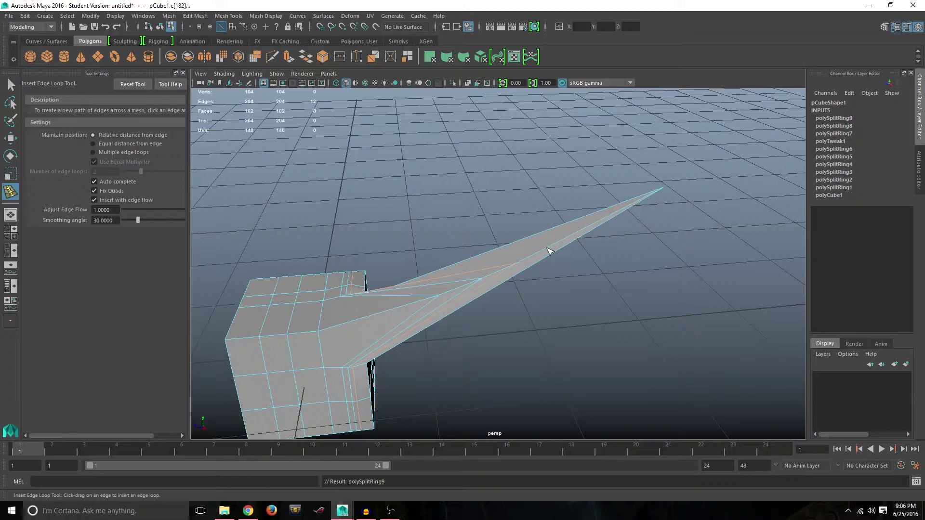
# - Insert three more edge loops further along the spike toward its tip, undoing the stray loop that runs lengthwise around the mesh
pyautogui.click(573, 242)
pyautogui.click(571, 240)
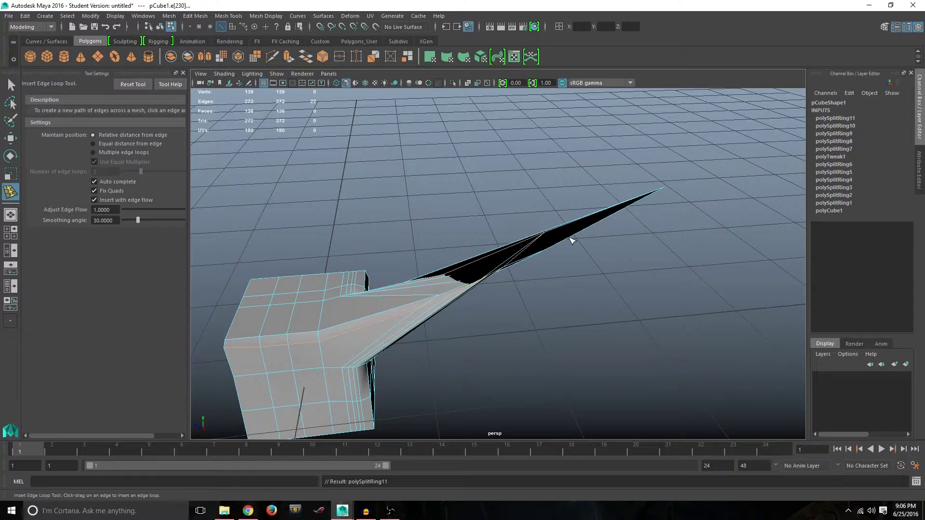
pyautogui.hotkey('ctrl', 'z')
pyautogui.click(572, 239)
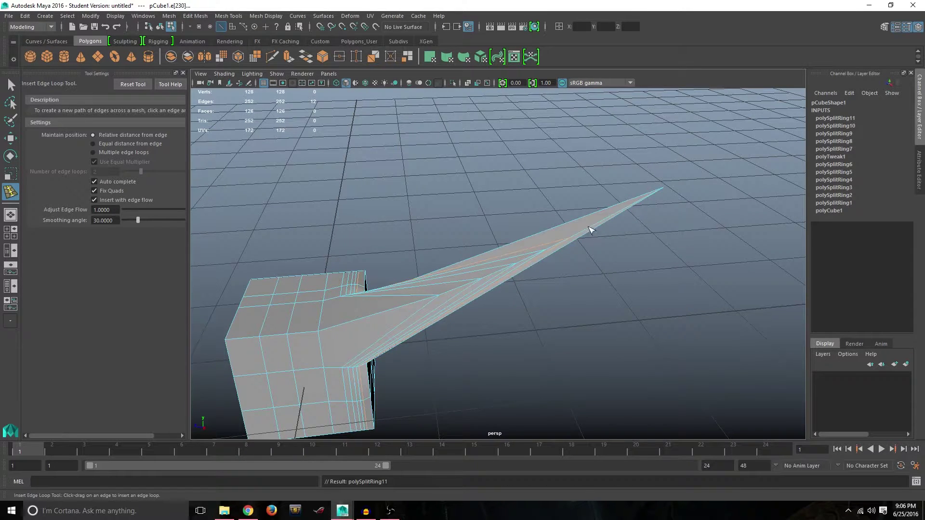
pyautogui.click(590, 229)
pyautogui.moveTo(535, 278)
pyautogui.keyDown('alt'); pyautogui.mouseDown()
pyautogui.moveTo(588, 244)
pyautogui.moveTo(570, 227)
pyautogui.moveTo(376, 293)
pyautogui.moveTo(371, 239)
pyautogui.moveTo(496, 245)
pyautogui.moveTo(587, 286)
pyautogui.moveTo(549, 275)
pyautogui.moveTo(542, 288)
pyautogui.mouseUp(); pyautogui.keyUp('alt')
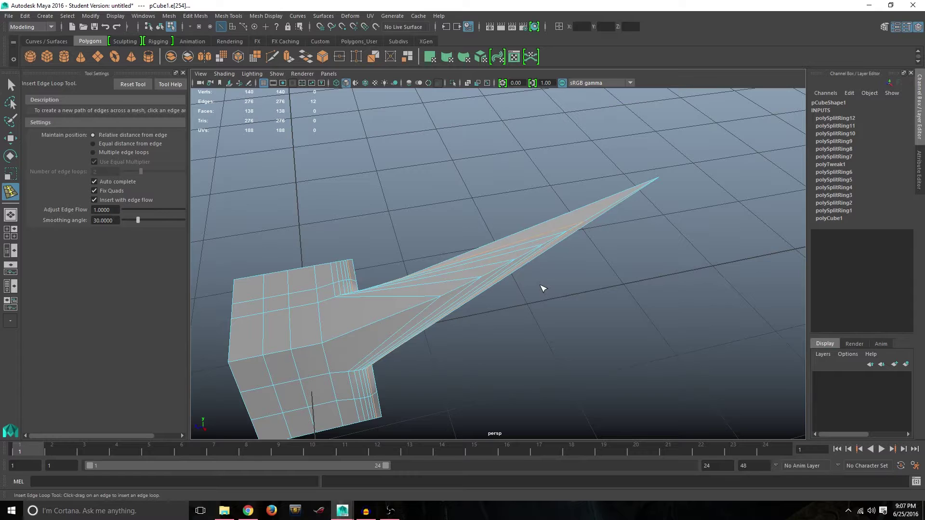
# - Turn off insertion with edge flow and set Insert Edge Loop to multiple edge loops
pyautogui.click(94, 199)
pyautogui.click(93, 152)
# - Return to object mode and delete the entire spiked cube from the scene
pyautogui.scroll(-3, 371, 250)
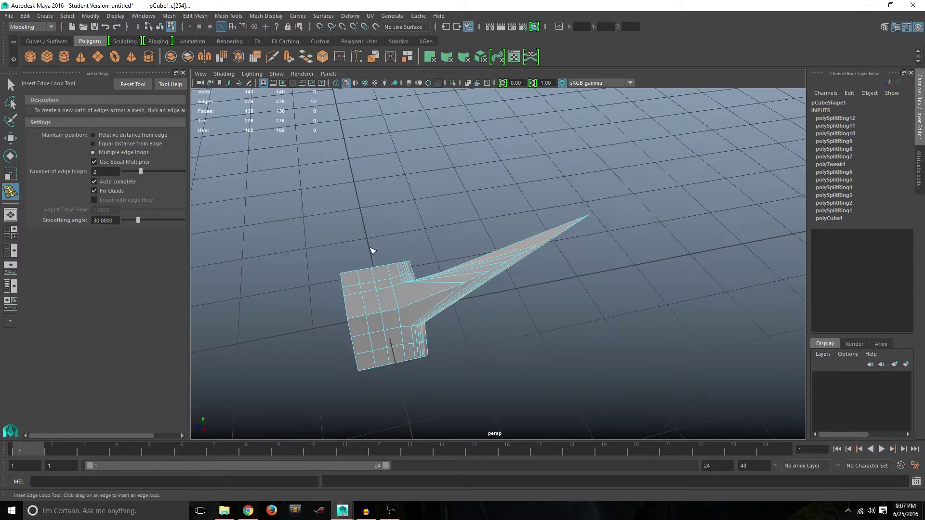
pyautogui.rightClick(379, 291)
pyautogui.click(423, 231)
pyautogui.click(408, 303)
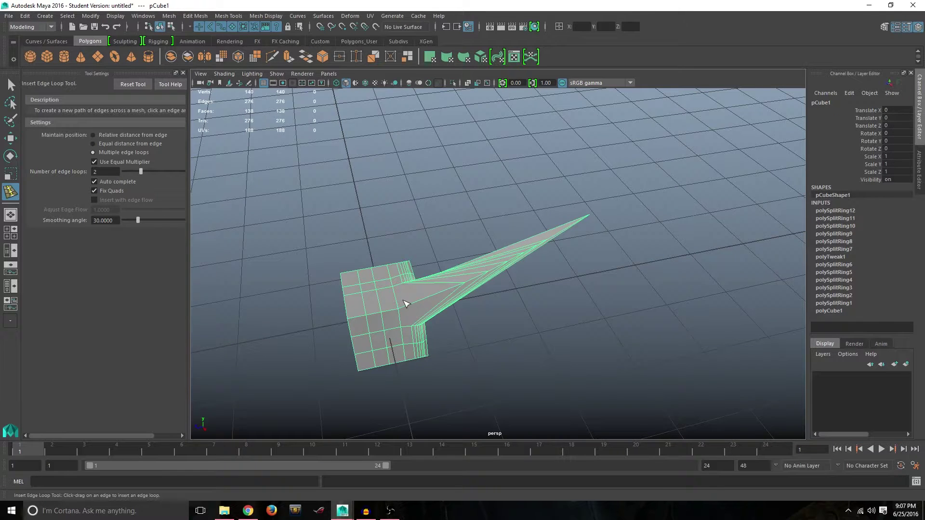
pyautogui.press('Delete')
pyautogui.keyDown('alt'); pyautogui.moveTo(407, 305); pyautogui.dragTo(370, 298); pyautogui.keyUp('alt')
pyautogui.scroll(-8, 375, 300)
pyautogui.keyDown('alt'); pyautogui.moveTo(427, 306); pyautogui.dragTo(445, 299); pyautogui.keyUp('alt')
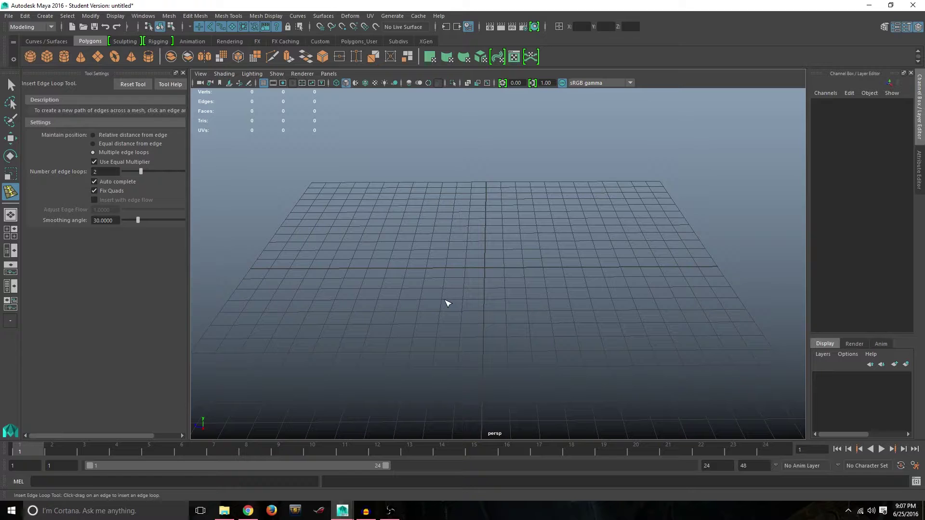
# - Set Insert Edge Loop to relative distance from edge and switch to the Select tool
pyautogui.click(93, 135)
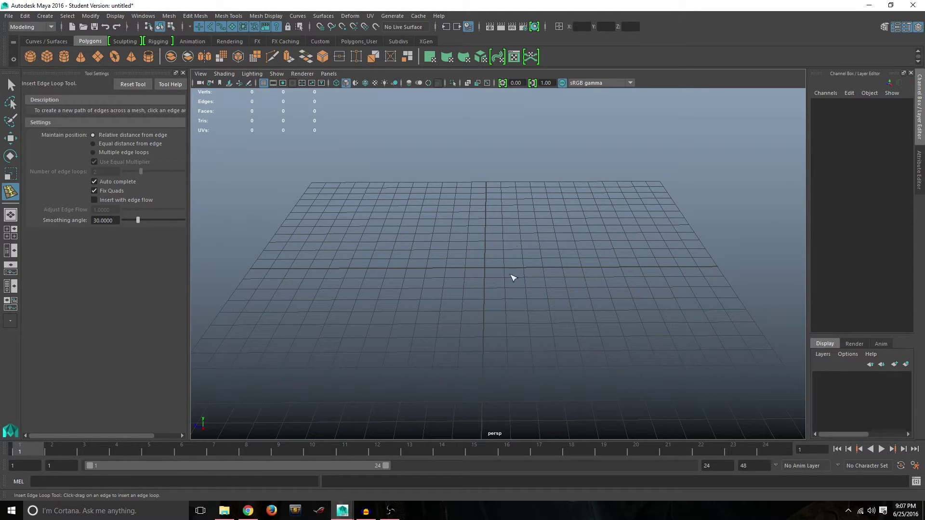
pyautogui.press('q')
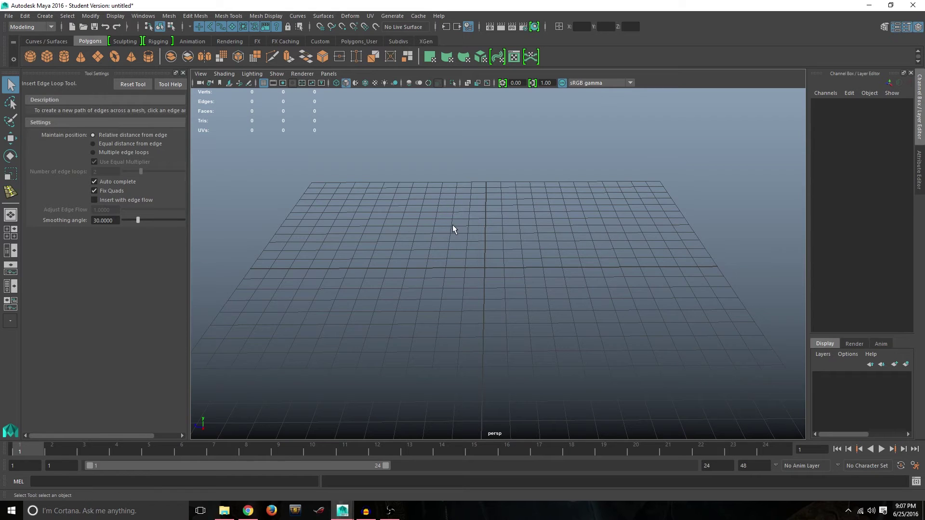